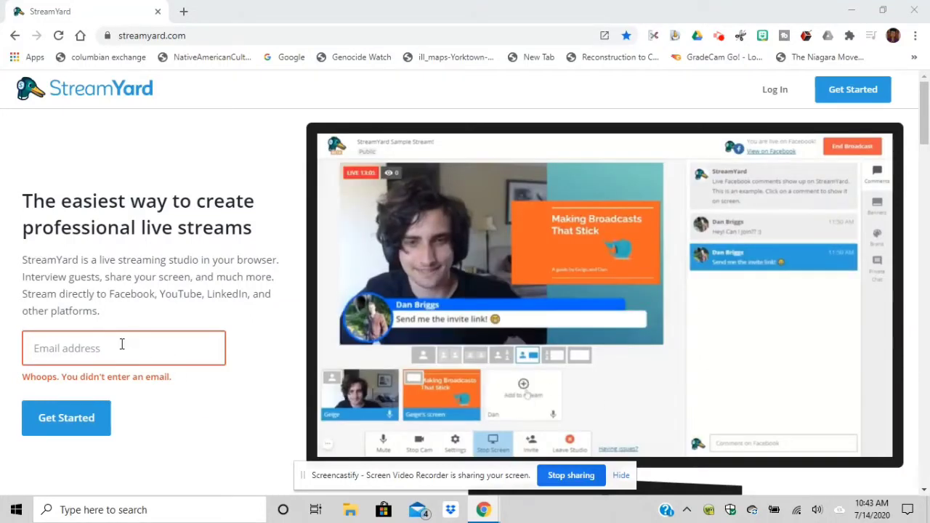
# Step: Enter the account's e-mail address and submit it to begin StreamYard sign-up
pyautogui.click(101, 347)
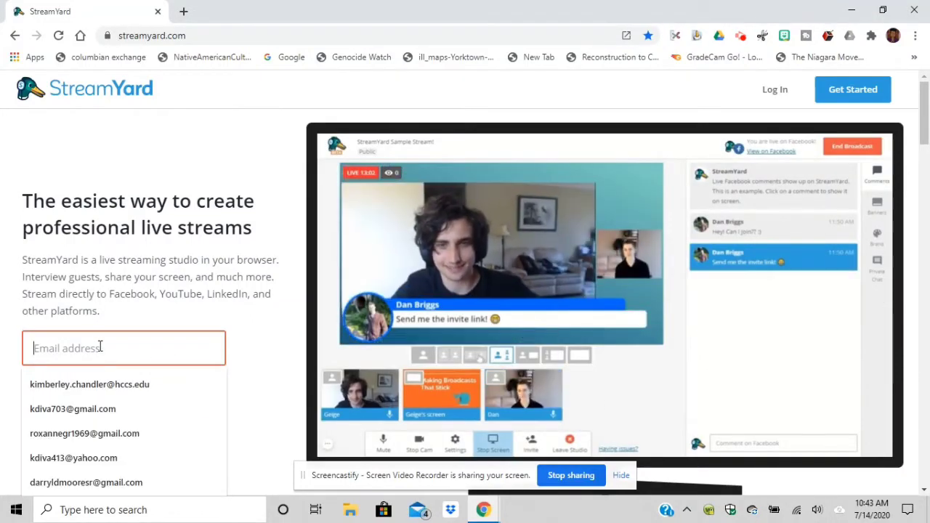
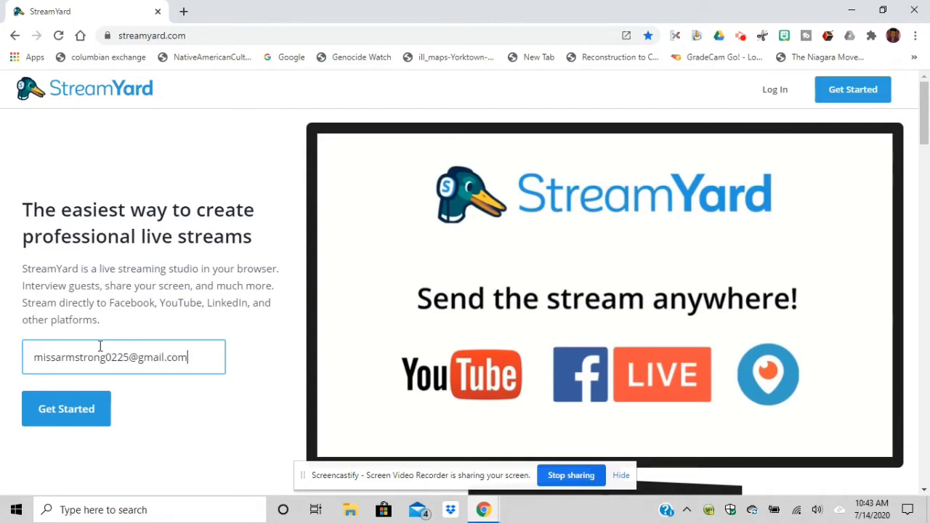
pyautogui.click(75, 413)
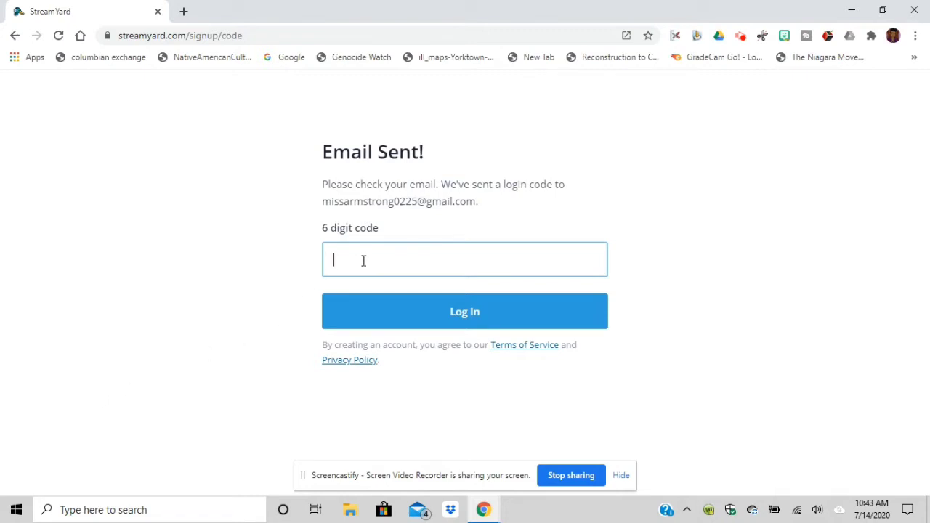
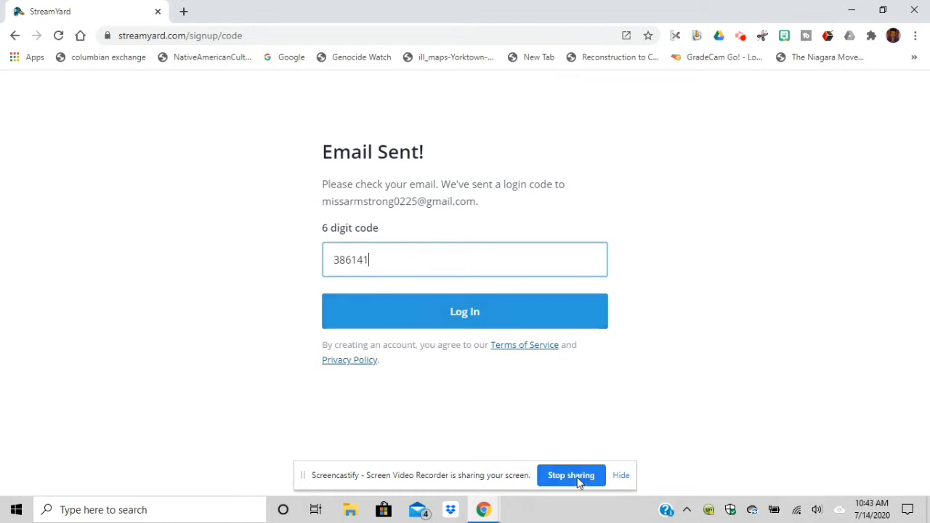
# Step: Log in, continue past the welcome page, and choose YouTube Channel as the destination
pyautogui.click(479, 311)
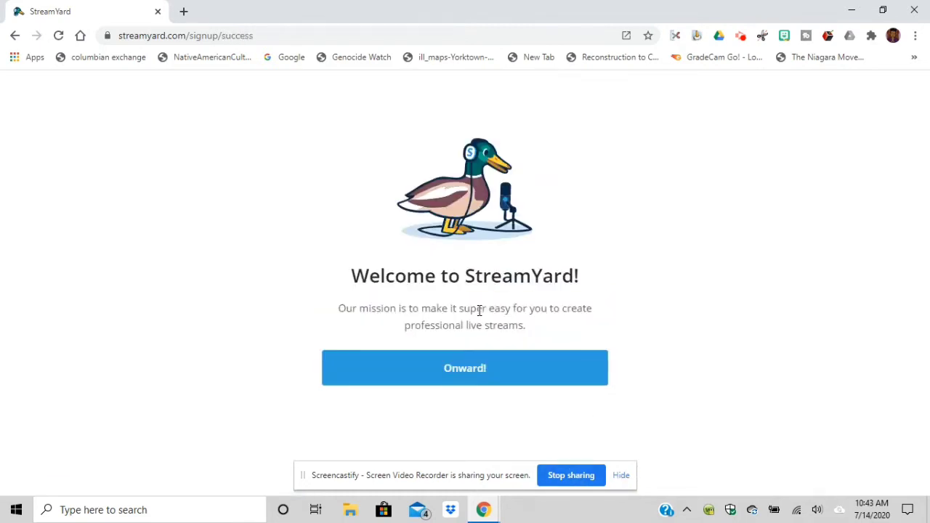
pyautogui.click(460, 371)
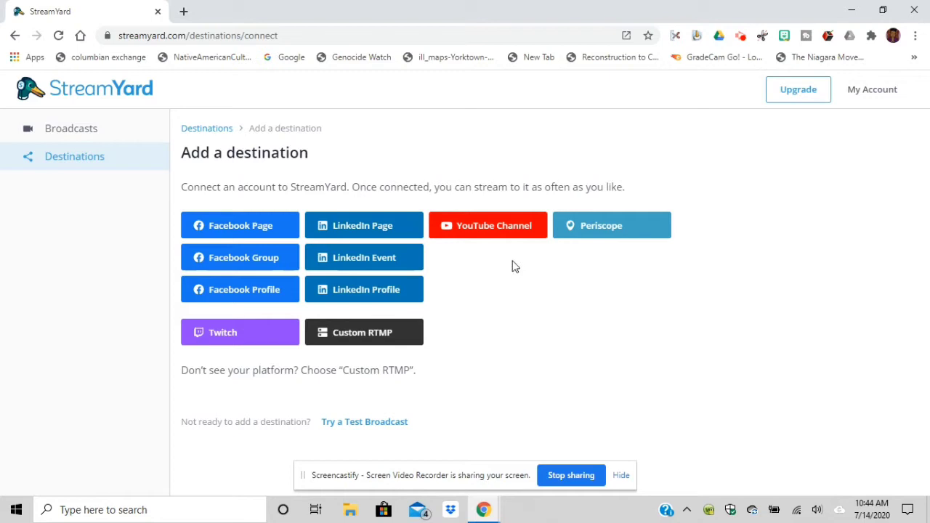
pyautogui.click(503, 228)
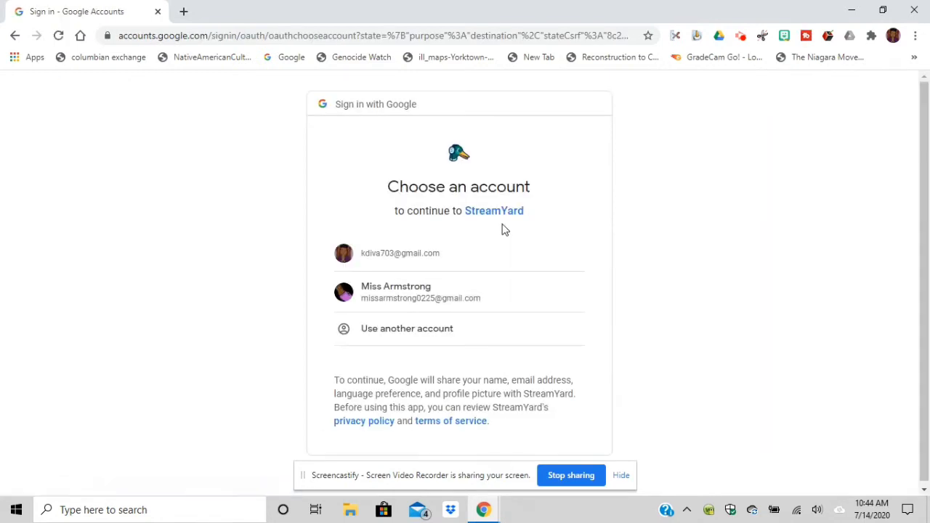
# Step: Choose the channel's Google account and allow StreamYard to manage the YouTube account
pyautogui.click(387, 295)
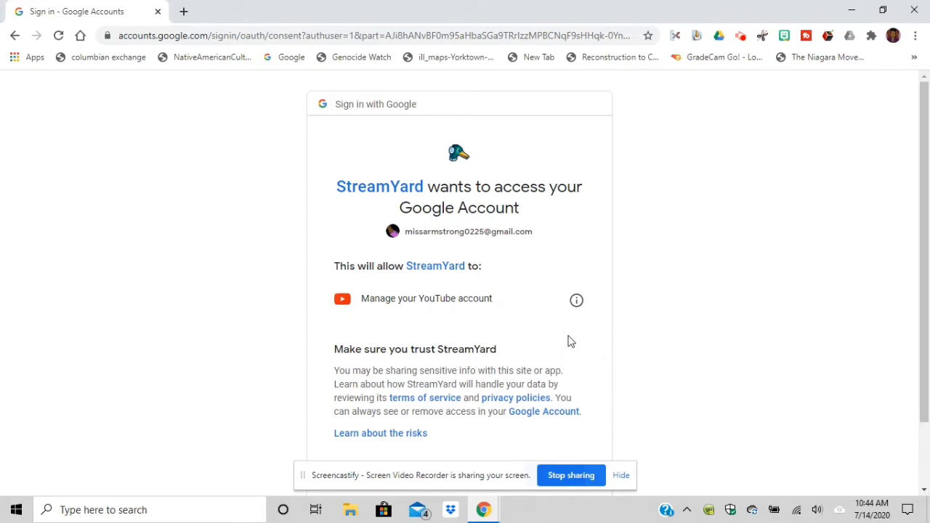
pyautogui.moveTo(925, 298); pyautogui.dragTo(828, 394)
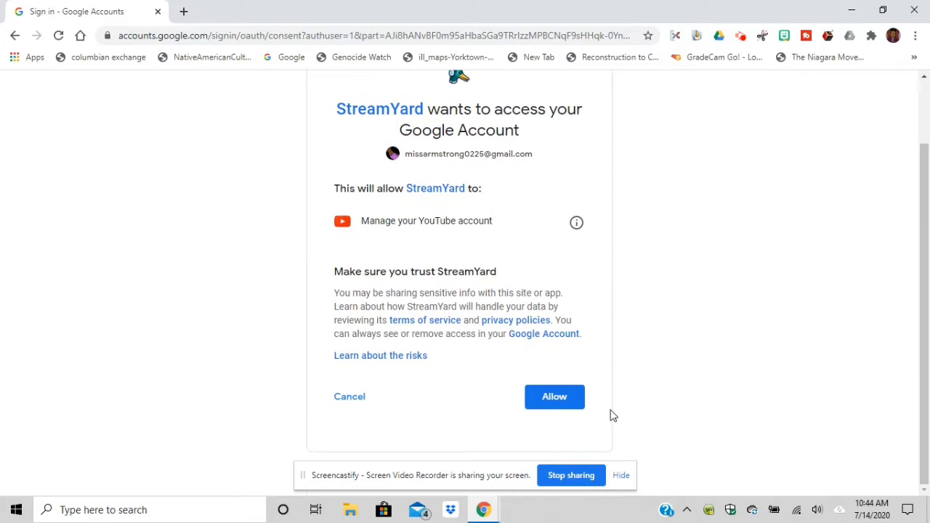
pyautogui.click(548, 405)
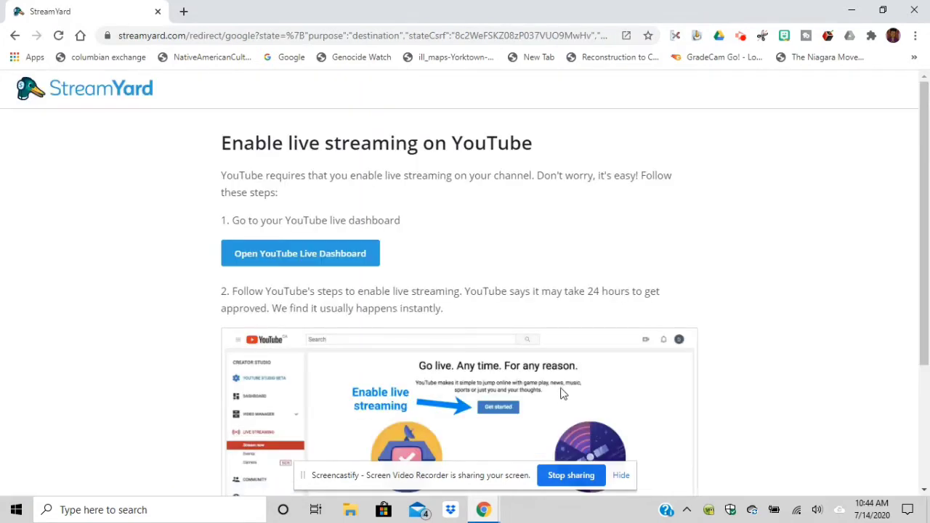
# Step: Open the YouTube Live Dashboard from StreamYard's Enable live streaming instructions
pyautogui.moveTo(925, 239); pyautogui.dragTo(674, 190)
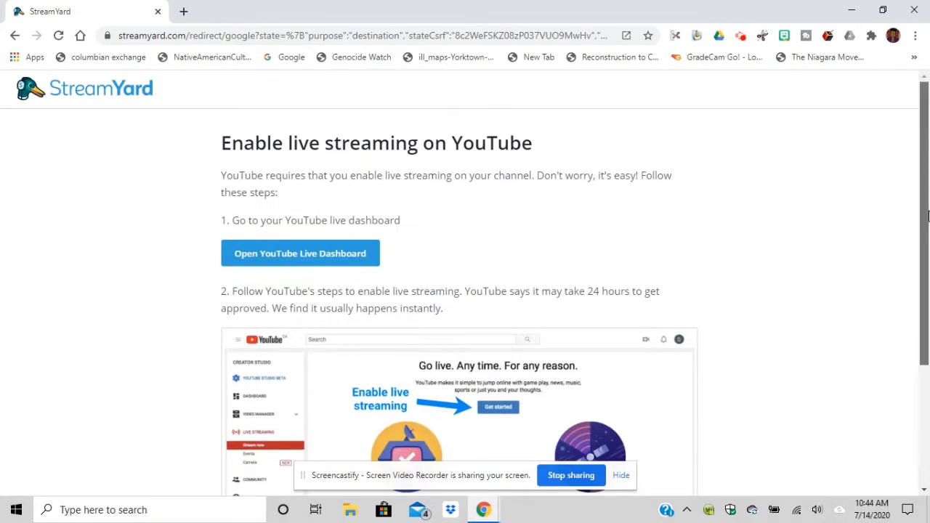
pyautogui.click(329, 256)
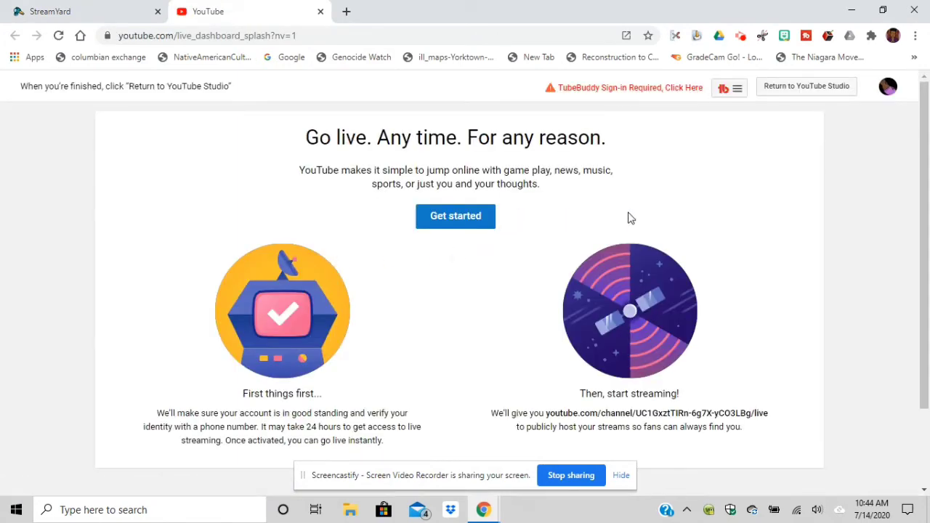
# Step: Choose Get started on YouTube's Go live page to reach account verification
pyautogui.moveTo(925, 201); pyautogui.dragTo(927, 255)
pyautogui.click(468, 219)
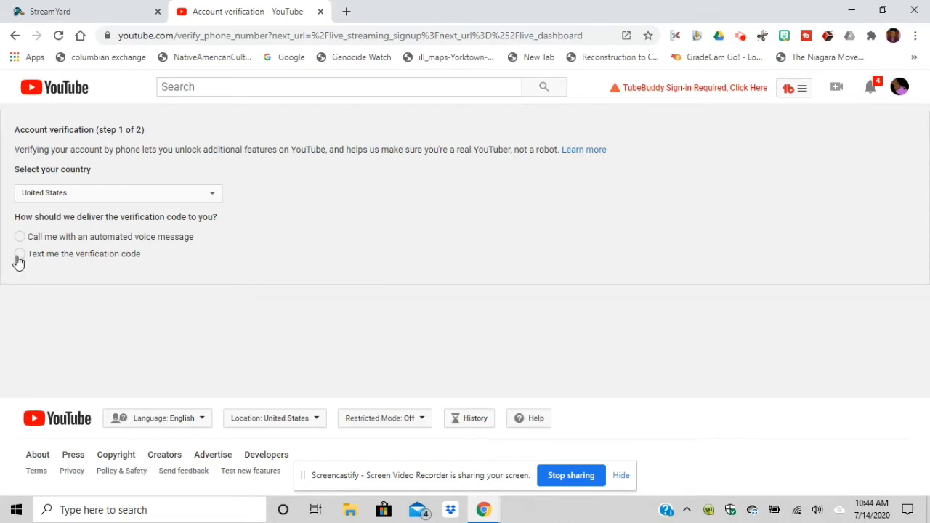
# Step: Choose text-message verification, enter the account's phone number, and submit it
pyautogui.click(19, 255)
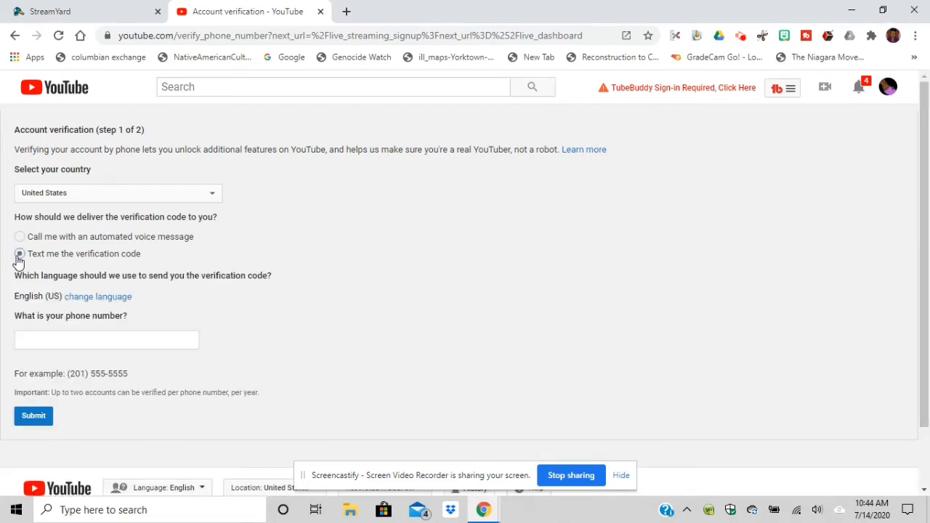
pyautogui.click(65, 340)
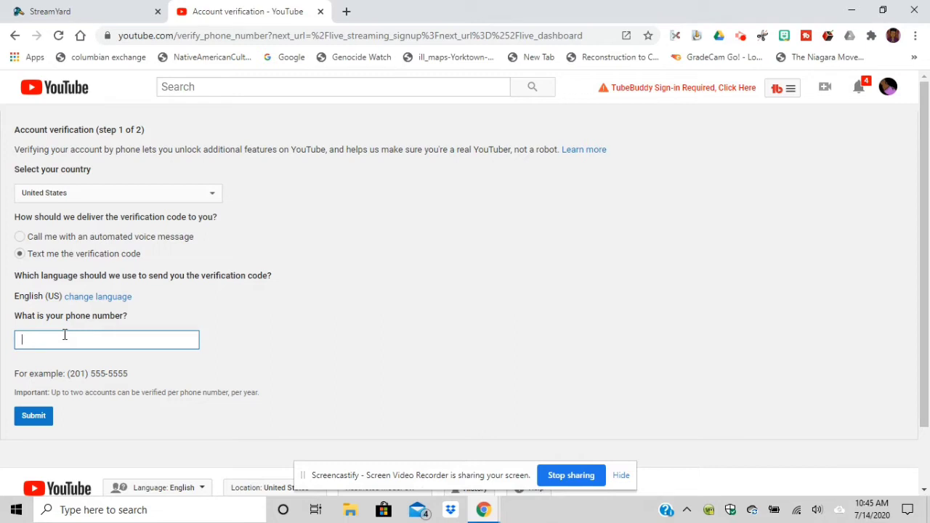
pyautogui.click(32, 417)
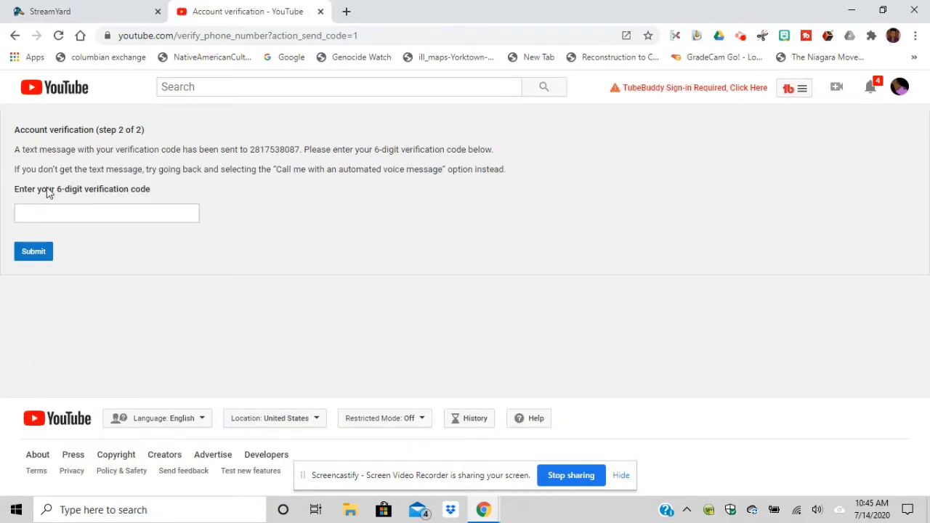
# Step: Enter the texted 6-digit verification code and submit it
pyautogui.click(58, 215)
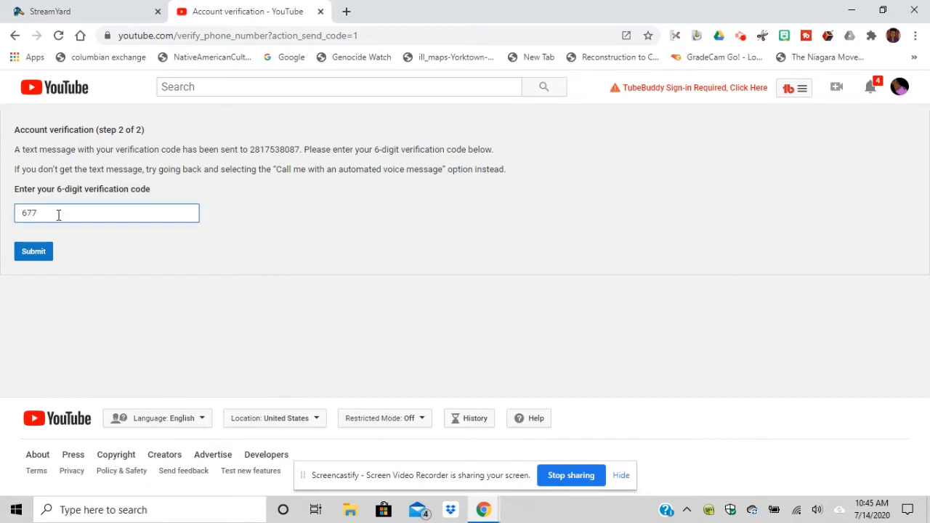
pyautogui.click(38, 254)
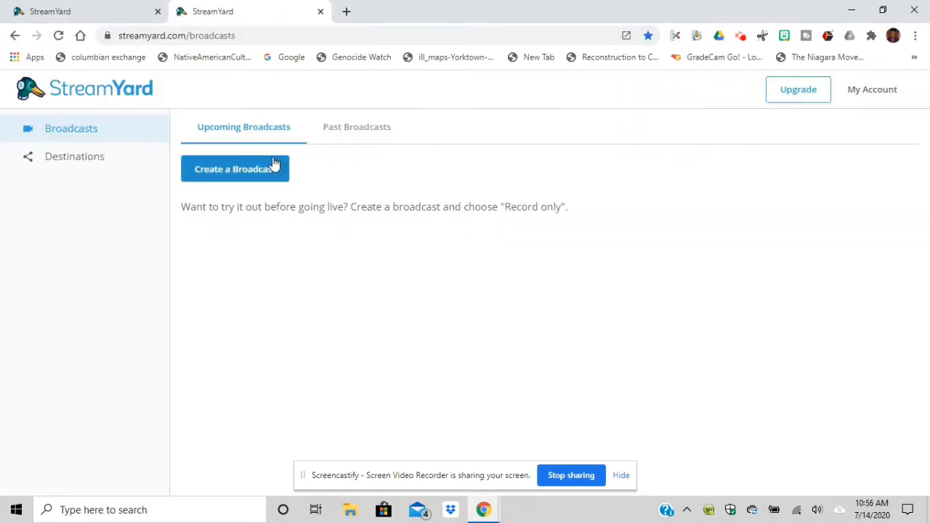
# Step: Create a YouTube broadcast titled 'How to Change Your Picture in Streamyard Studio'
pyautogui.click(253, 171)
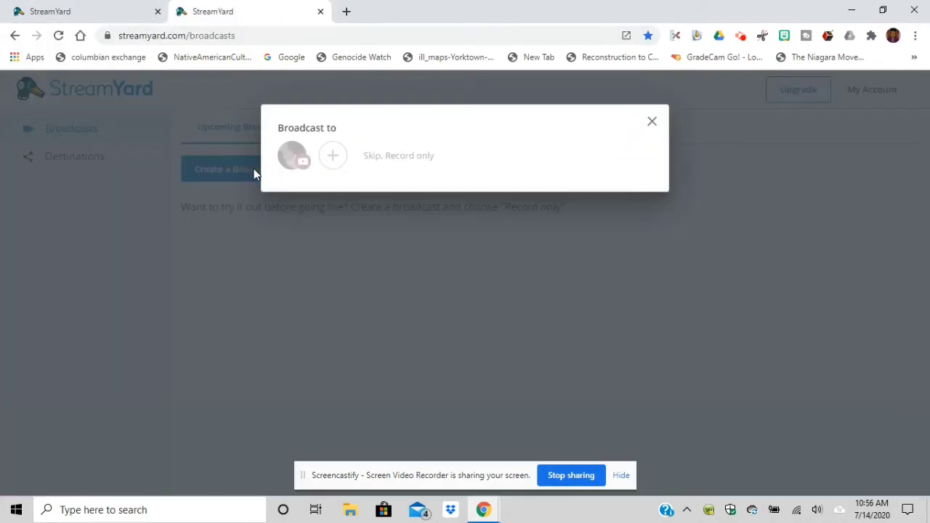
pyautogui.click(294, 161)
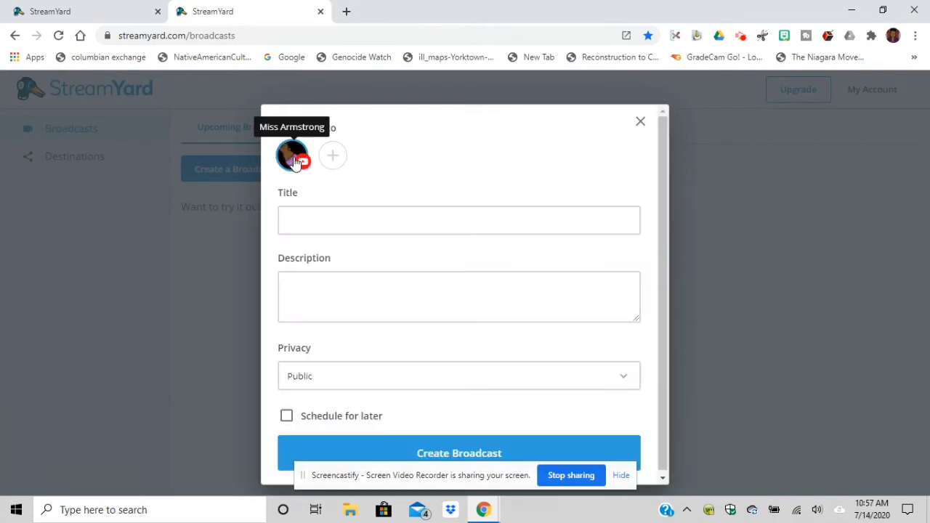
pyautogui.click(322, 220)
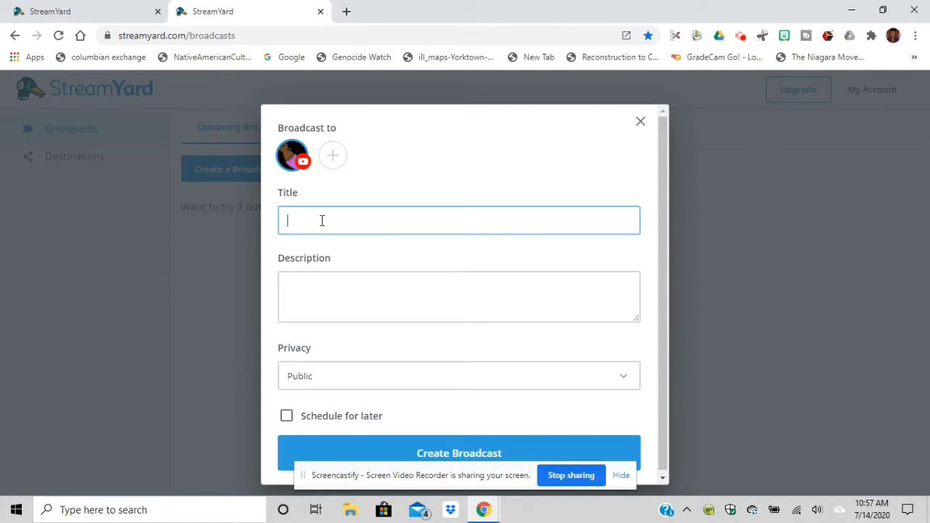
pyautogui.write('How to Change Your Pl')
pyautogui.write('cture On')
pyautogui.press('BackSpace')
pyautogui.write('in Streamyard Studio')
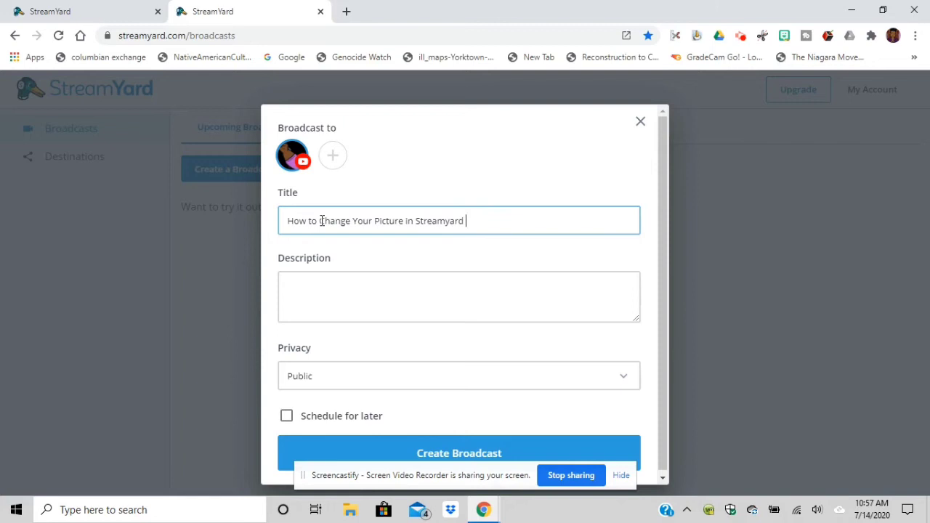
# Step: Write a description saying the host shows how to change your picture in Streamyard Studio
pyautogui.click(322, 287)
pyautogui.write('Mi')
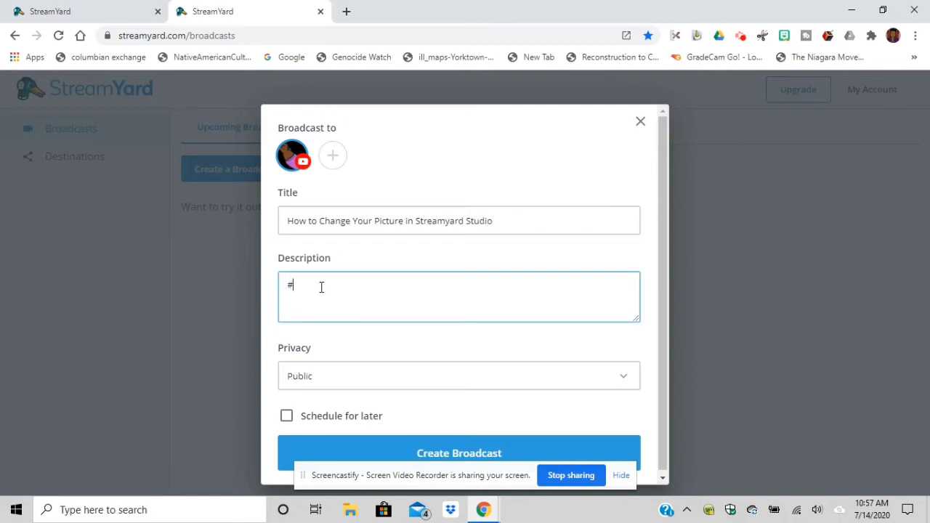
pyautogui.press('BackSpace')
pyautogui.press('BackSpace')
pyautogui.write('Miss Armston')
pyautogui.press('BackSpace')
pyautogui.press('BackSpace')
pyautogui.press('BackSpace')
pyautogui.write('trong shows you how to ')
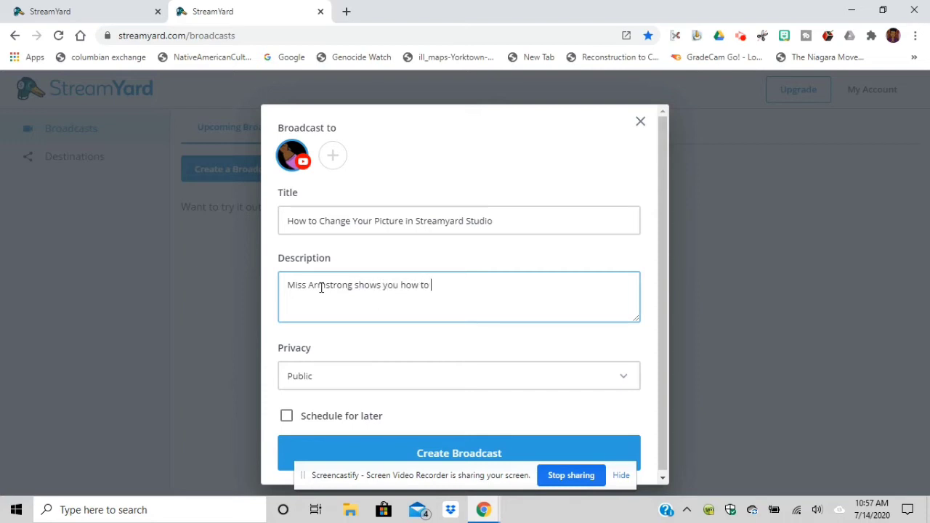
pyautogui.write('change your picture in Stream')
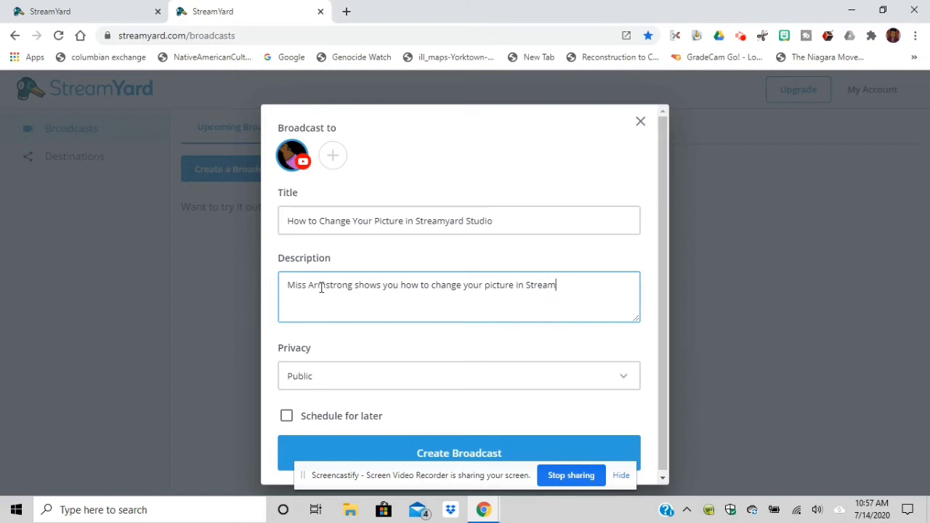
pyautogui.write('yard Studio')
pyautogui.click(660, 241)
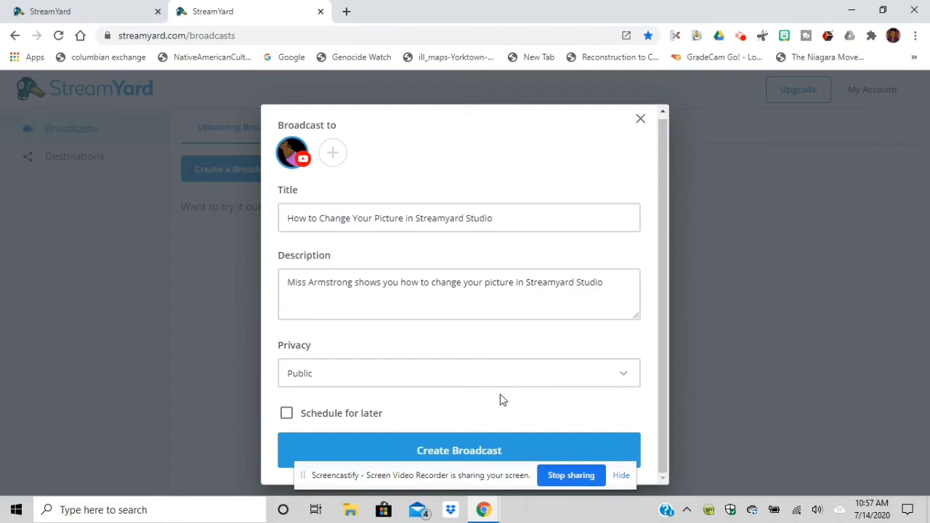
# Step: Set the broadcast to be scheduled for later
pyautogui.click(286, 416)
pyautogui.scroll(-1, 664, 306)
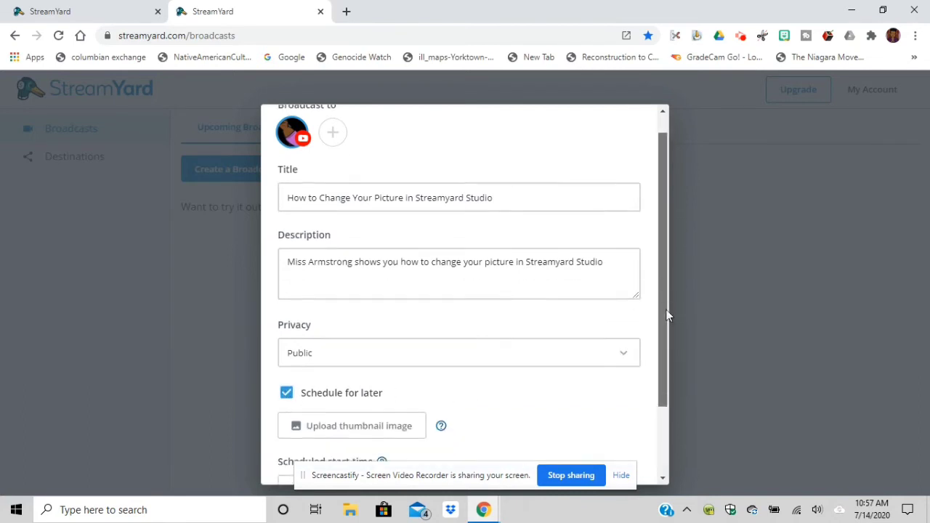
pyautogui.scroll(-2, 668, 315)
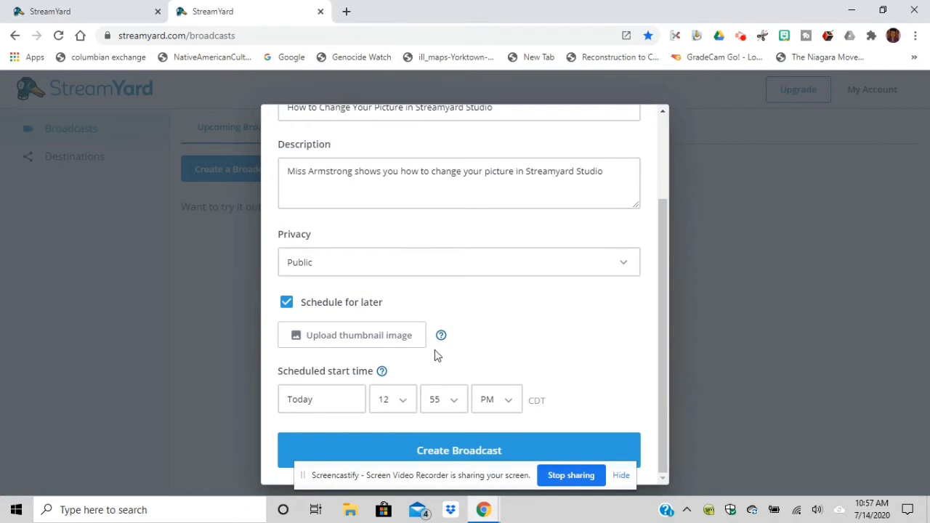
# Step: Apply 1200px-A-Team-Logo.svg from Pictures as the thumbnail and create the broadcast
pyautogui.click(402, 339)
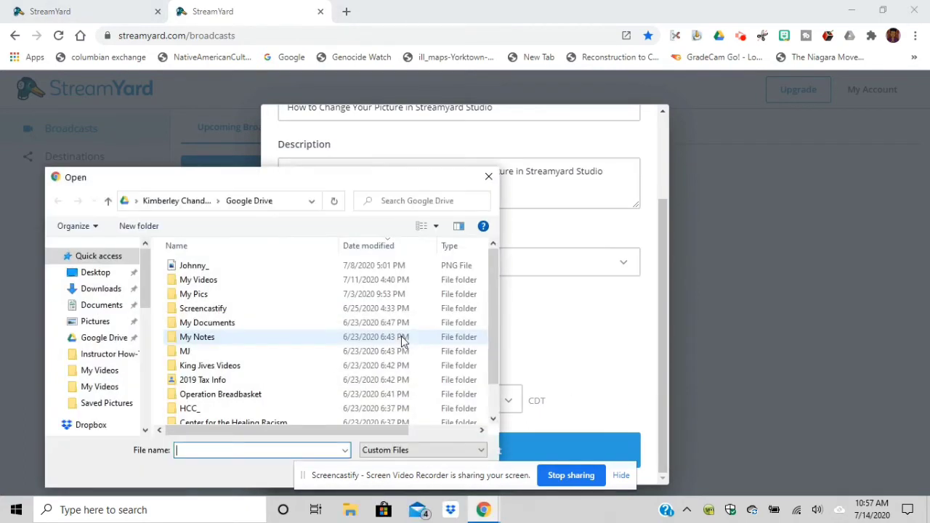
pyautogui.click(94, 324)
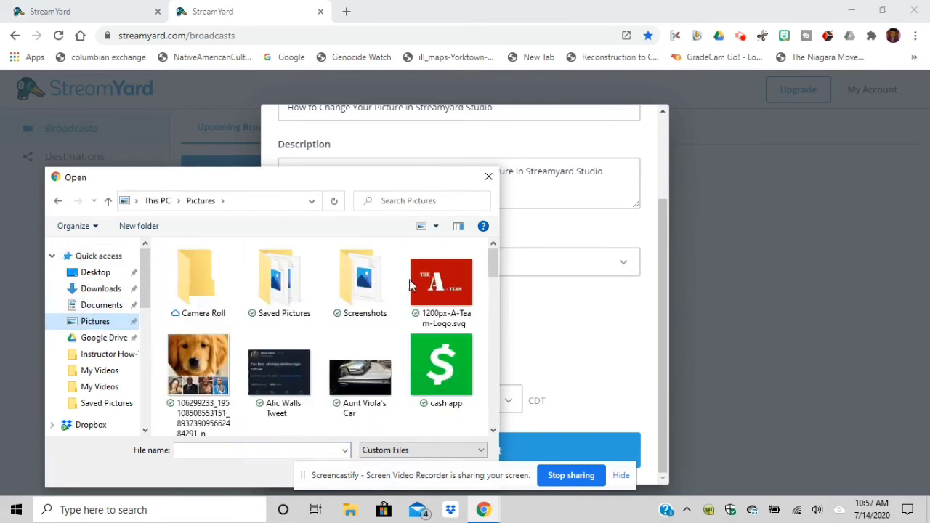
pyautogui.moveTo(493, 255); pyautogui.dragTo(498, 327)
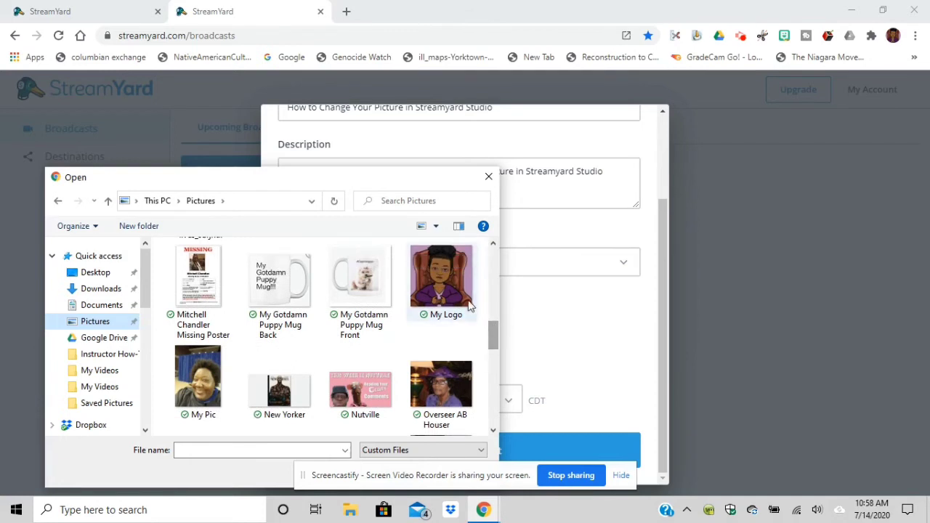
pyautogui.click(441, 274)
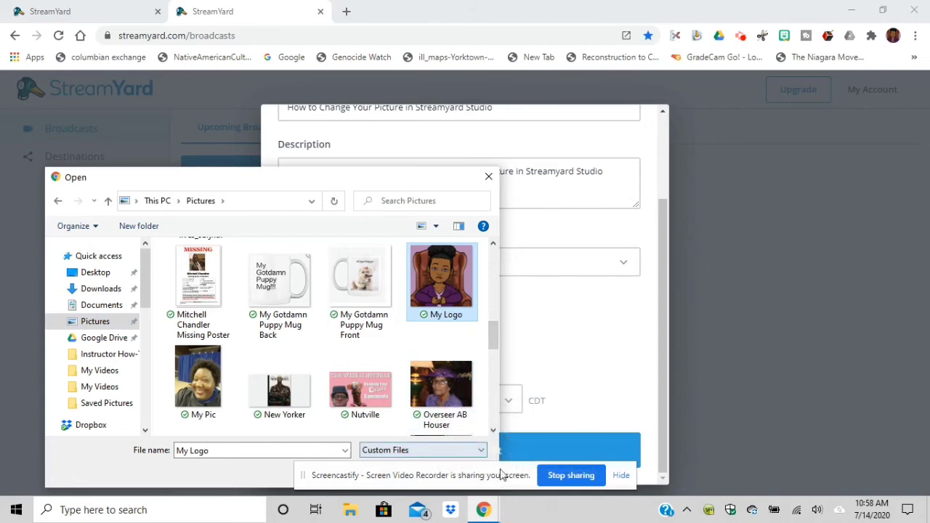
pyautogui.moveTo(494, 332)
pyautogui.mouseDown()
pyautogui.moveTo(492, 418)
pyautogui.moveTo(494, 248)
pyautogui.moveTo(489, 319)
pyautogui.mouseUp()
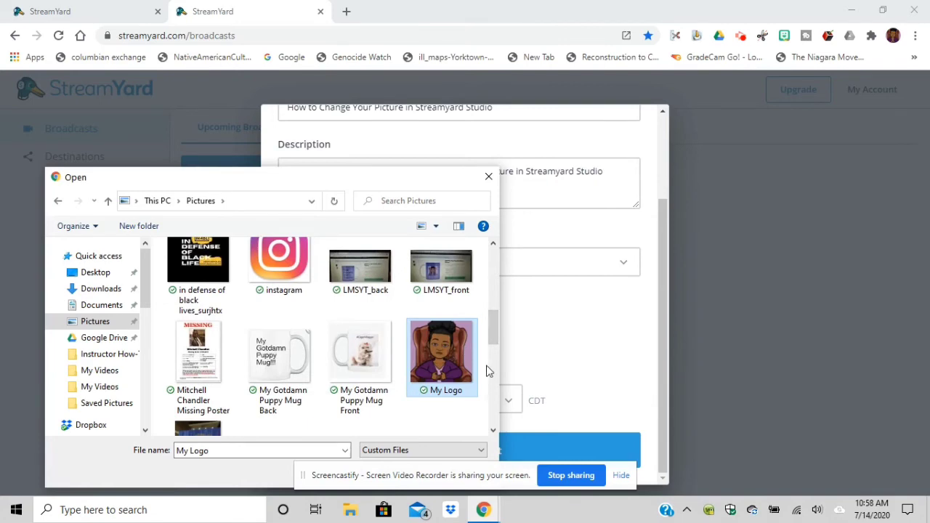
pyautogui.click(494, 430)
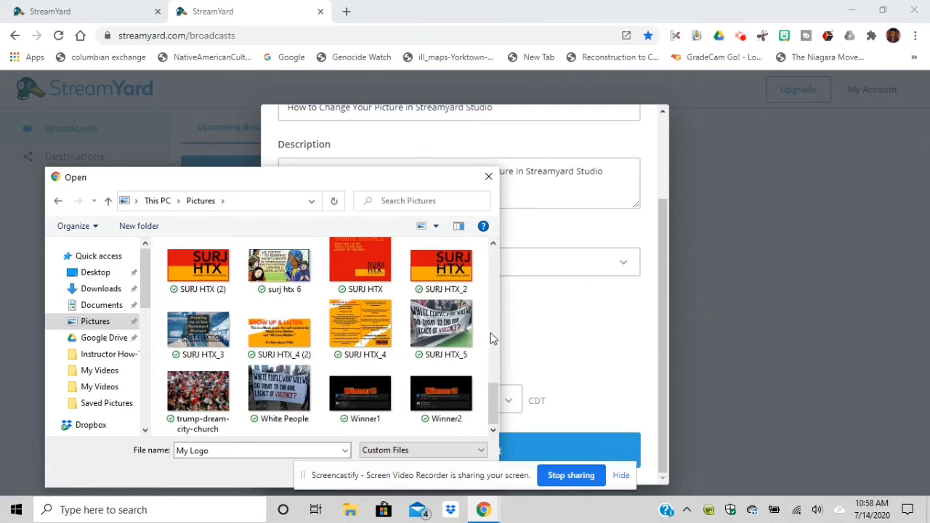
pyautogui.moveTo(491, 403); pyautogui.dragTo(494, 265)
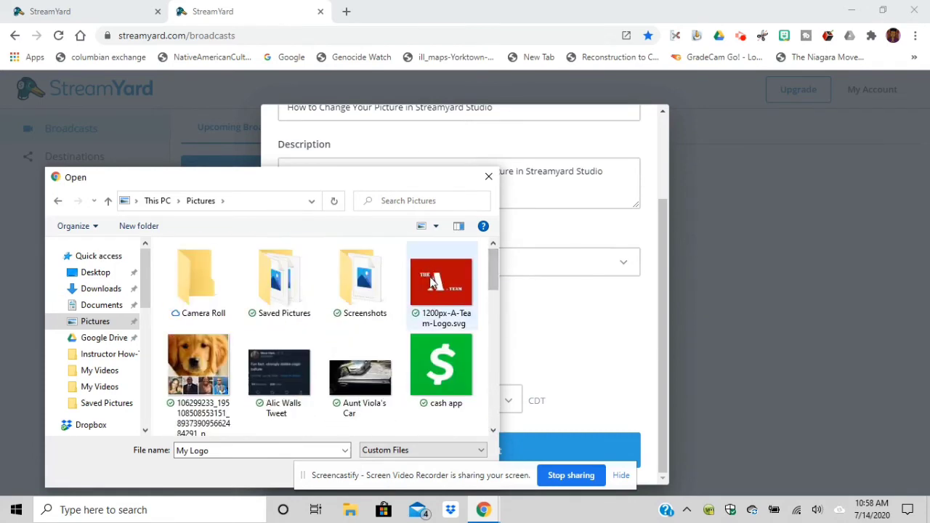
pyautogui.click(433, 283)
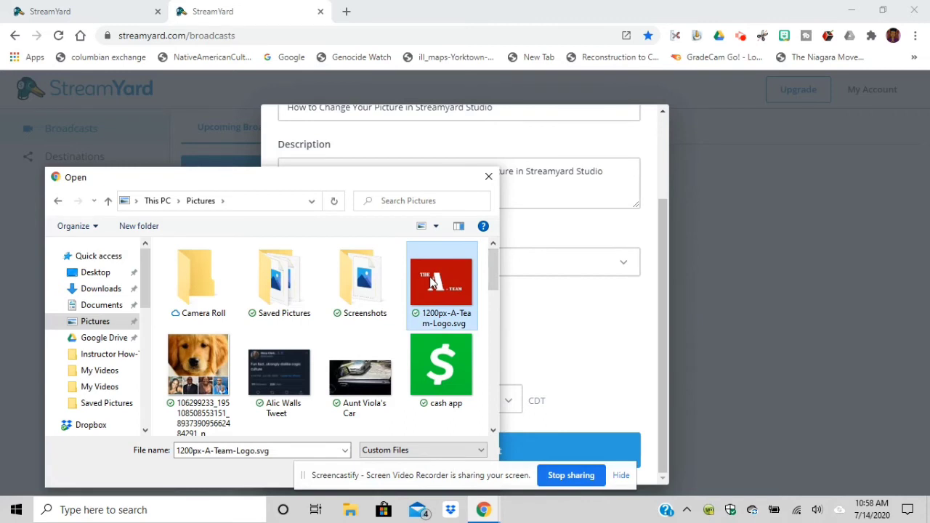
pyautogui.doubleClick(433, 283)
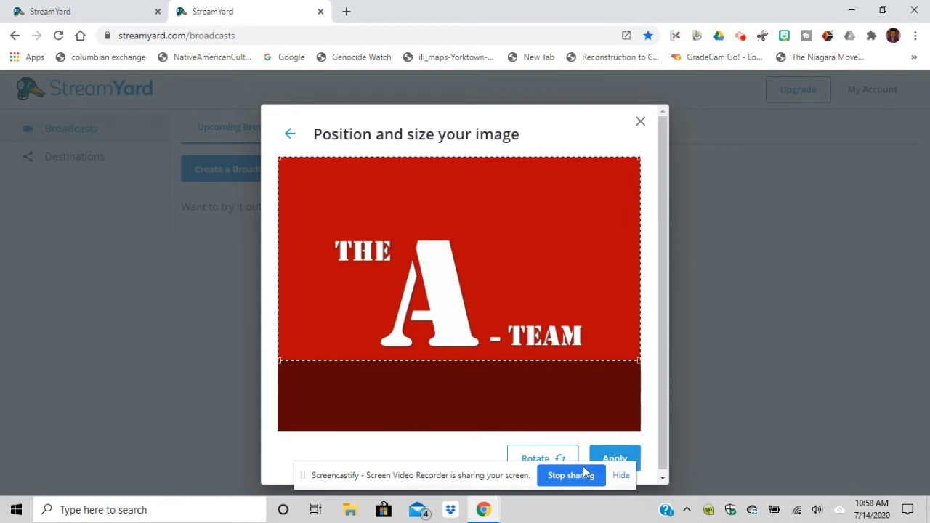
pyautogui.click(613, 454)
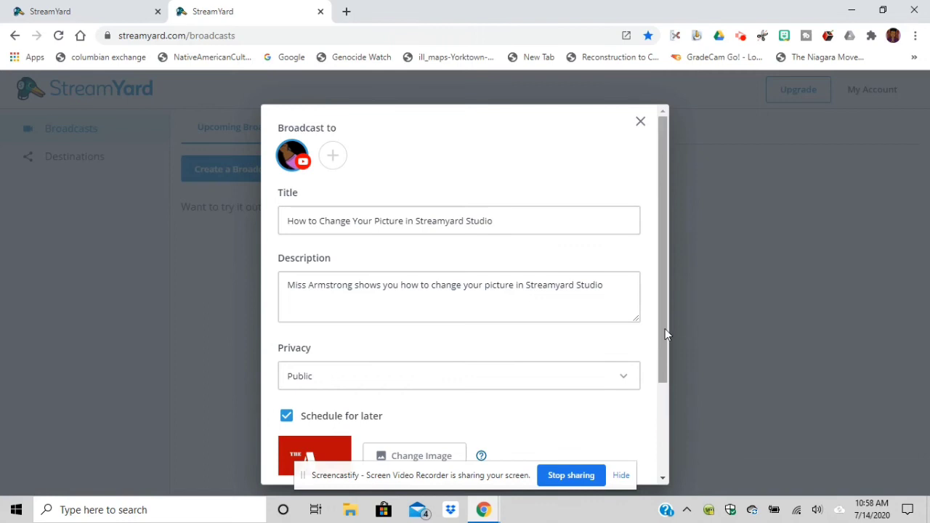
pyautogui.moveTo(665, 329); pyautogui.dragTo(669, 440)
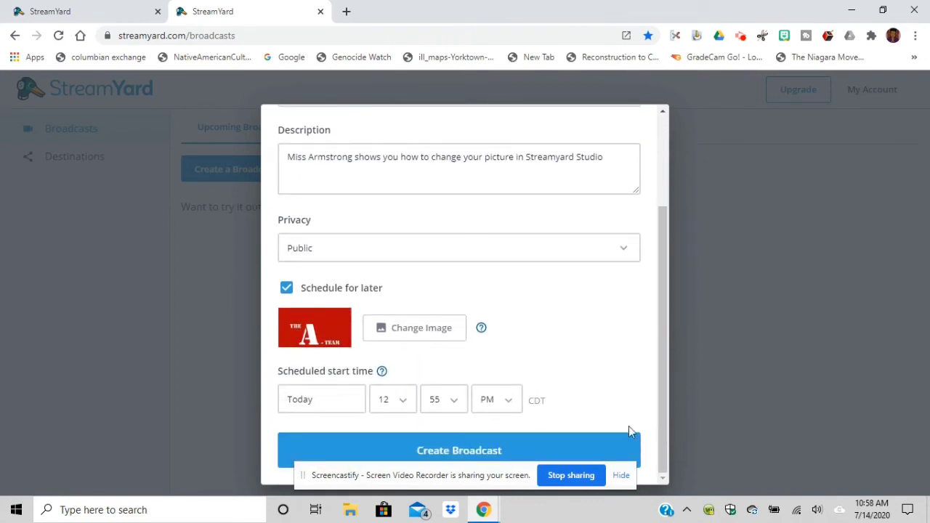
pyautogui.click(447, 451)
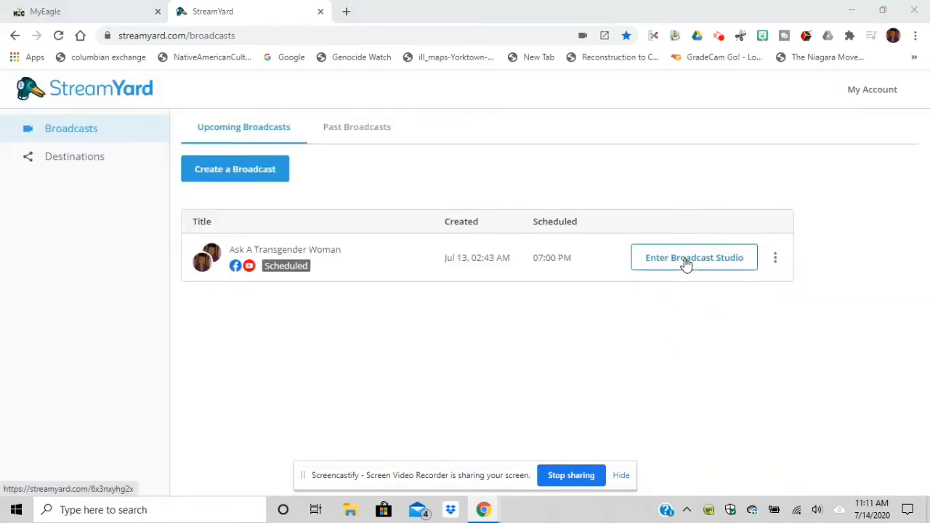
# Step: Enter the studio for 'Ask A Transgender Woman' after passing the camera and mic check
pyautogui.click(685, 264)
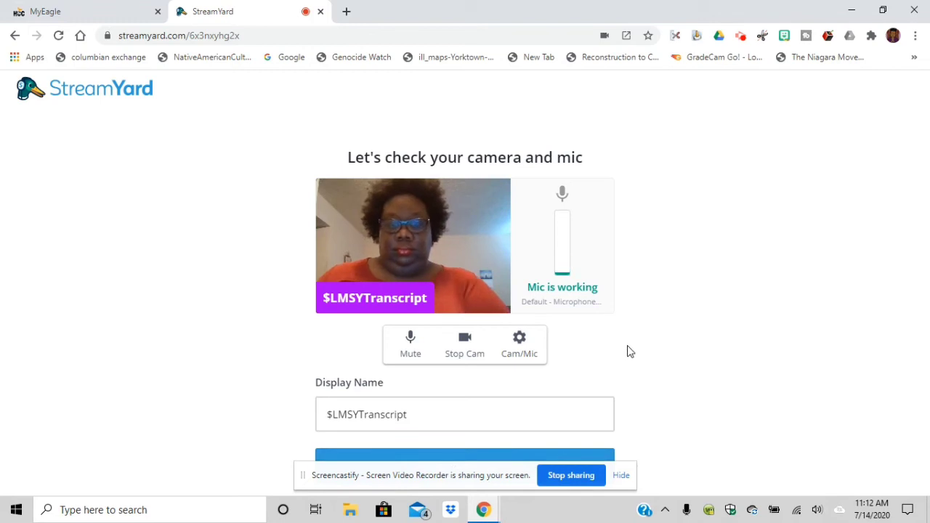
pyautogui.click(466, 456)
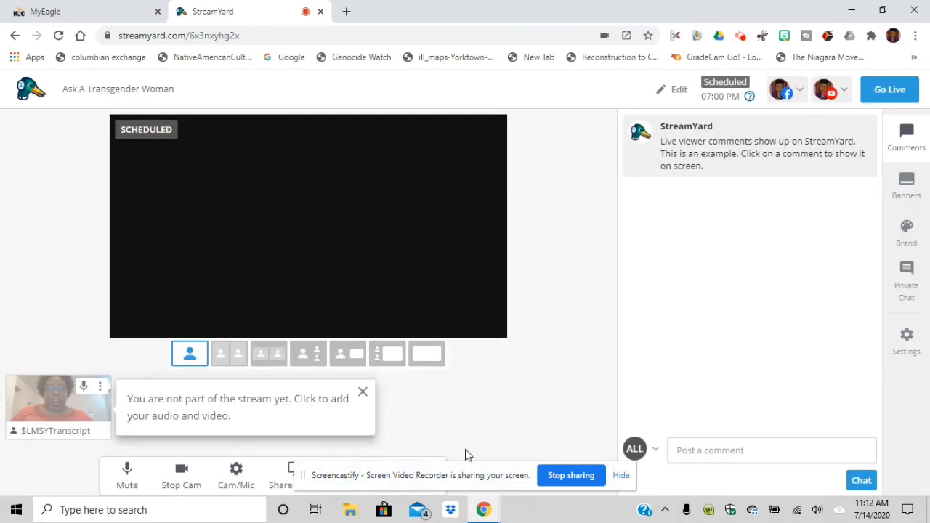
pyautogui.moveTo(52, 395)
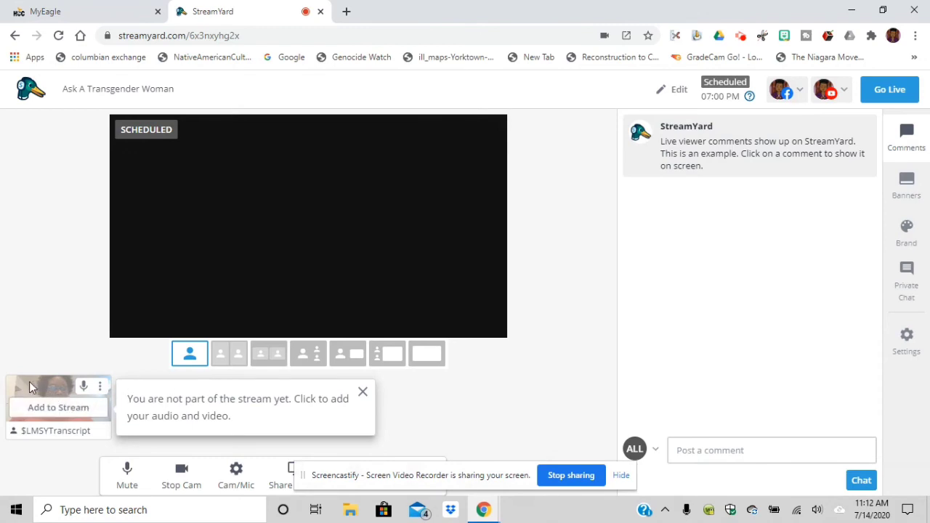
# Step: Upload the A-Team logo file as a new camera-off audio avatar, centred in a square crop
pyautogui.click(101, 389)
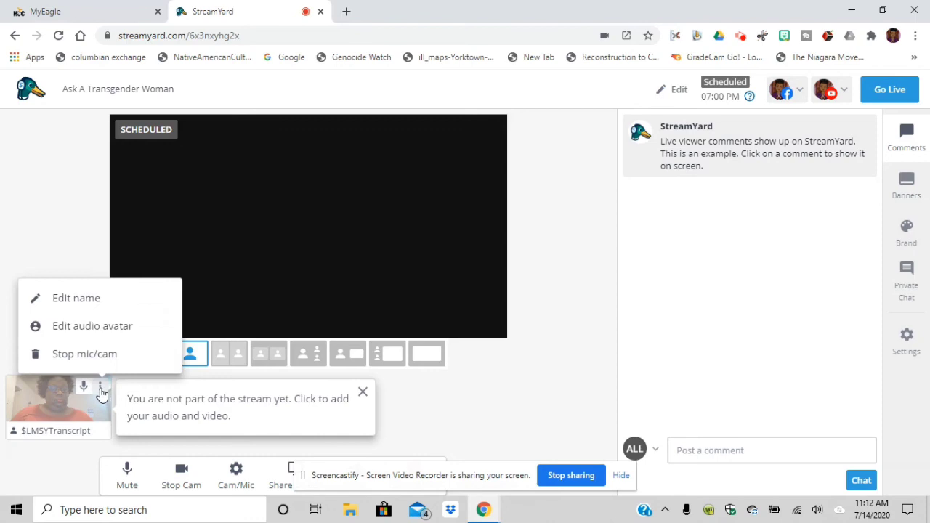
pyautogui.click(80, 326)
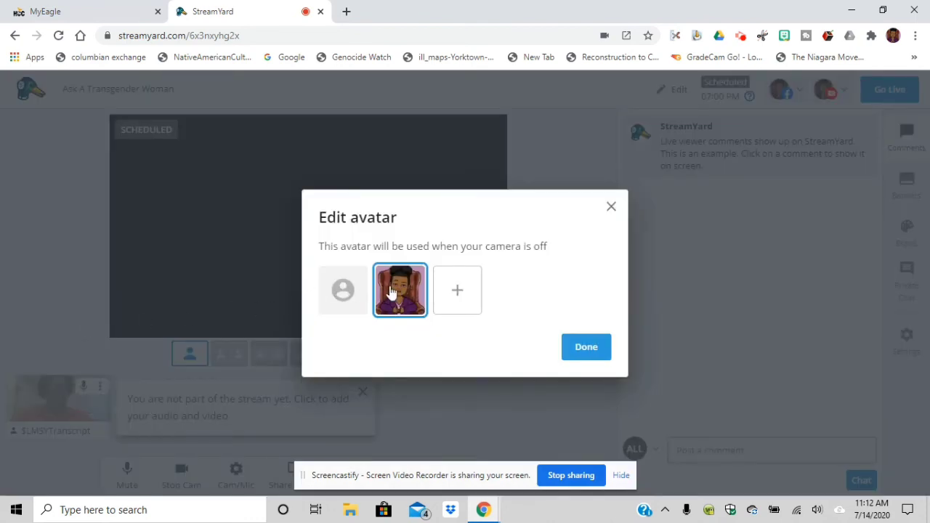
pyautogui.click(458, 293)
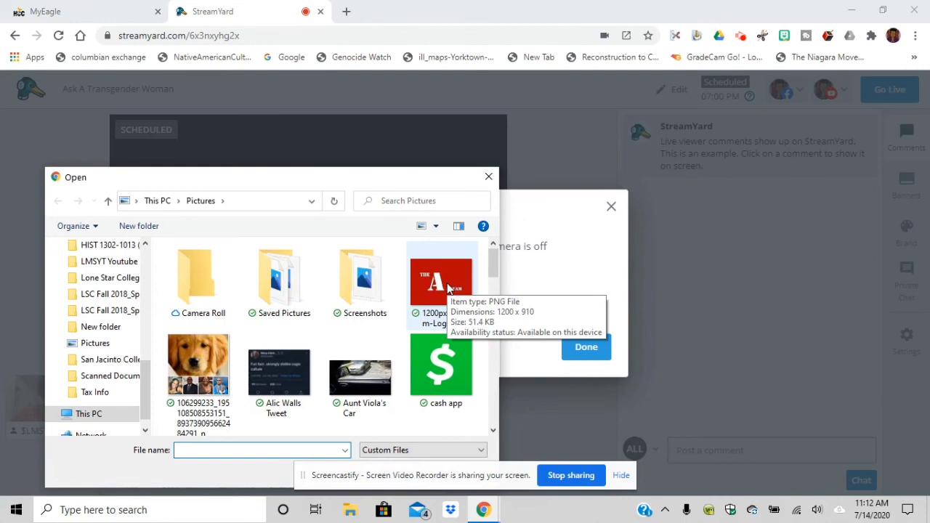
pyautogui.click(447, 287)
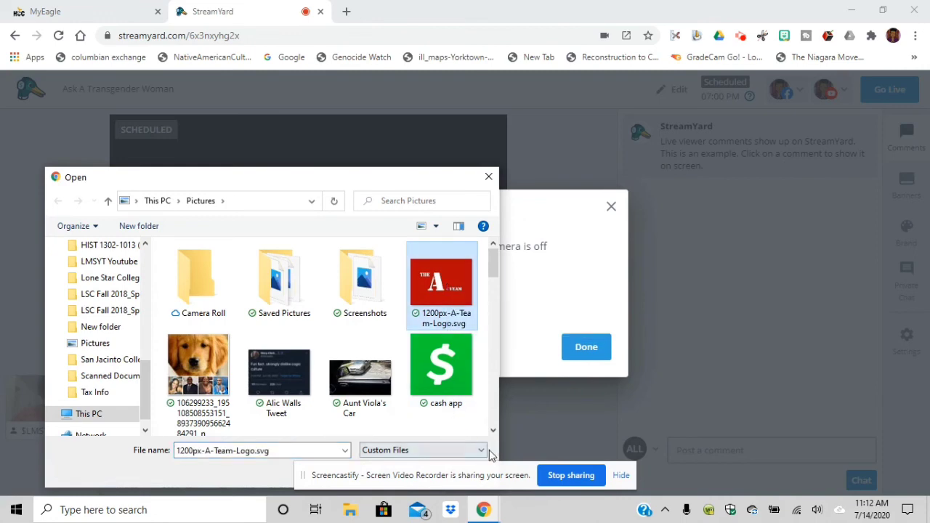
pyautogui.doubleClick(441, 291)
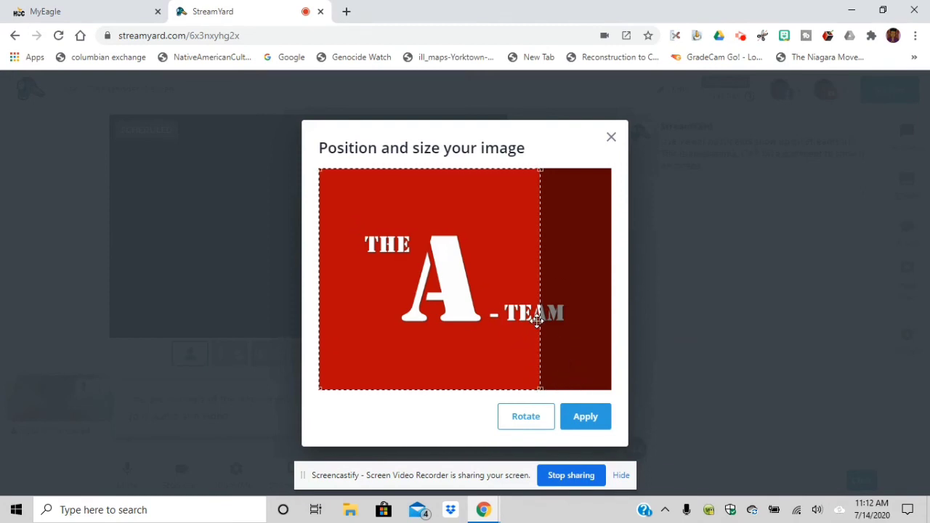
pyautogui.moveTo(535, 318); pyautogui.dragTo(573, 324)
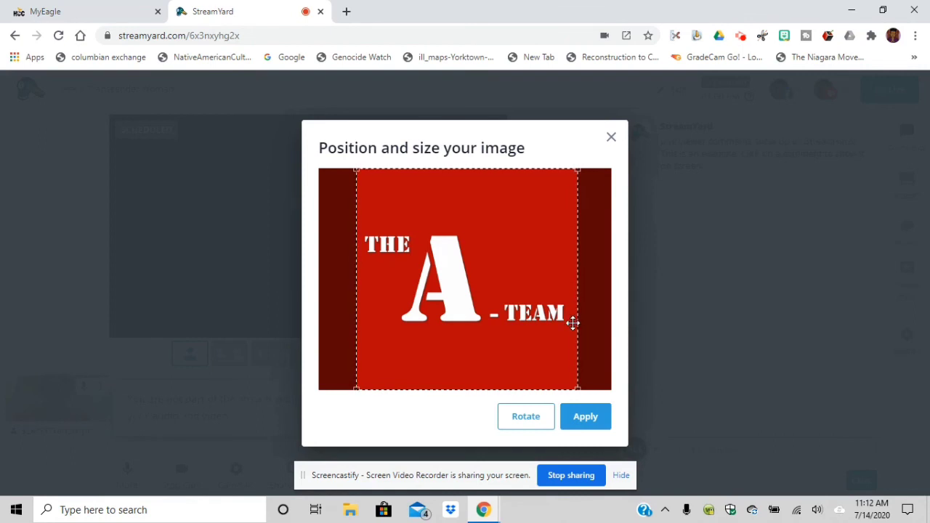
pyautogui.click(587, 417)
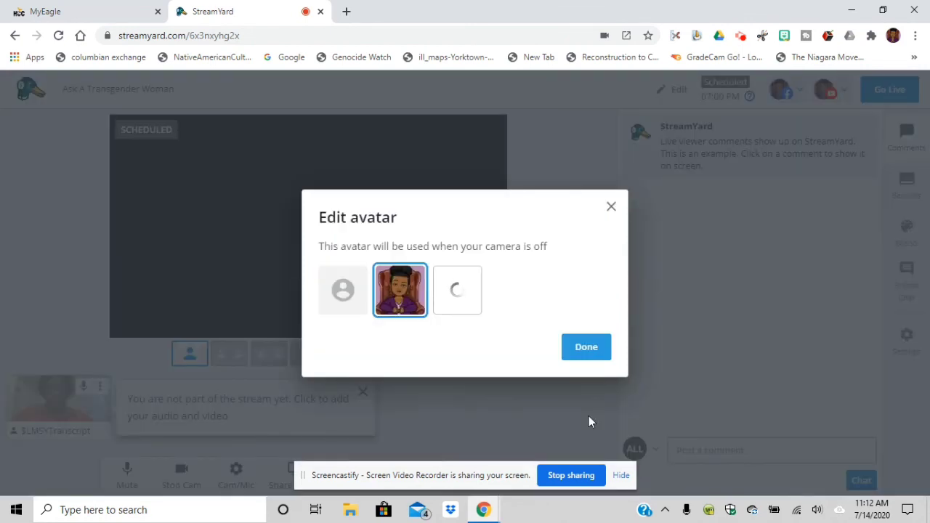
pyautogui.click(588, 421)
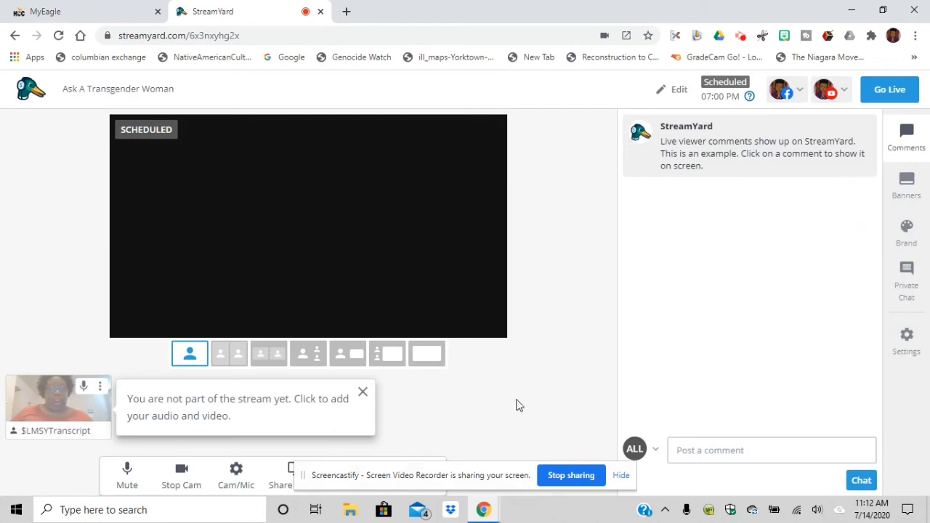
# Step: Stop the camera and add your self-view to the stream, showing the A-Team logo avatar
pyautogui.moveTo(55, 410)
pyautogui.click(182, 479)
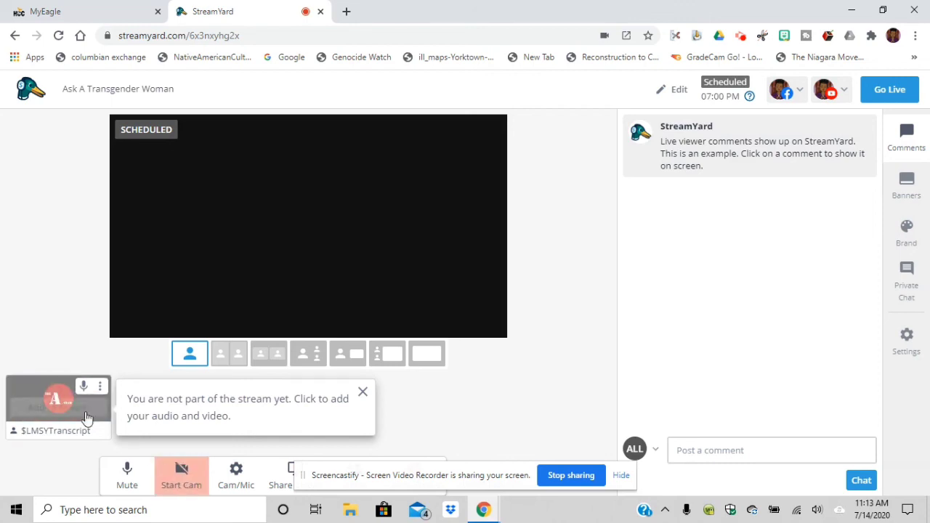
pyautogui.click(55, 409)
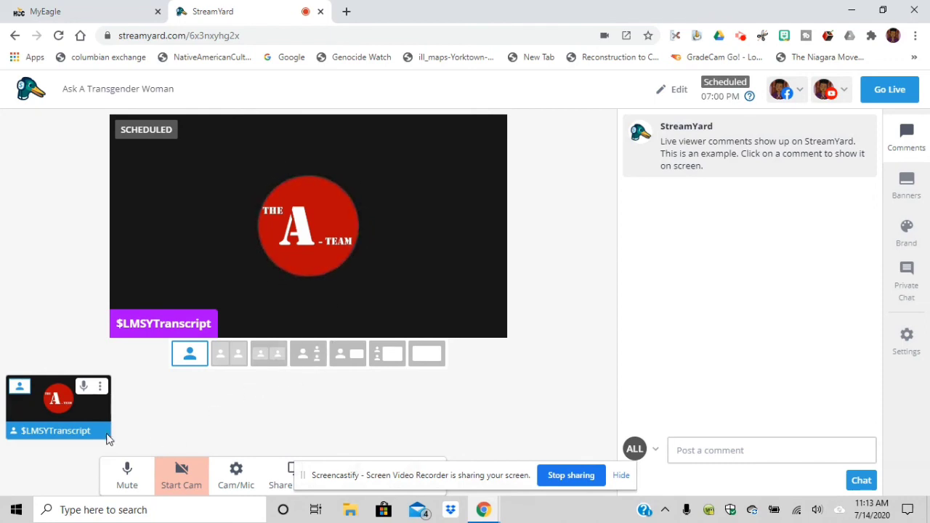
pyautogui.moveTo(56, 413)
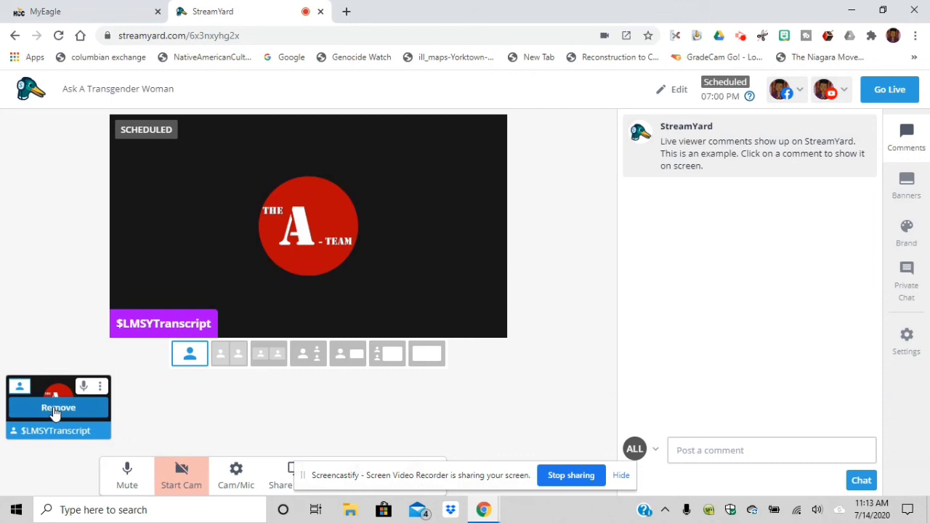
# Step: Pick the bitmoji cartoon portrait as the audio avatar in place of the A-Team logo
pyautogui.click(99, 386)
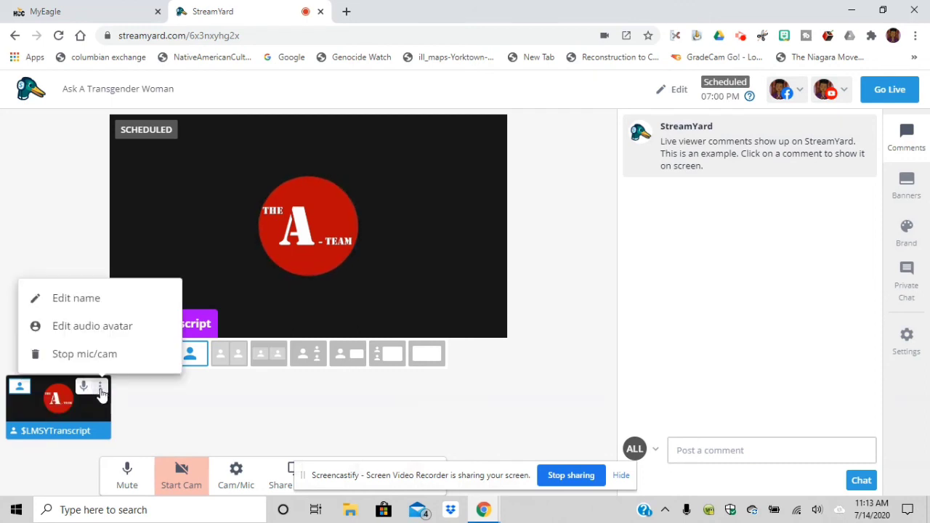
pyautogui.click(98, 328)
pyautogui.click(403, 293)
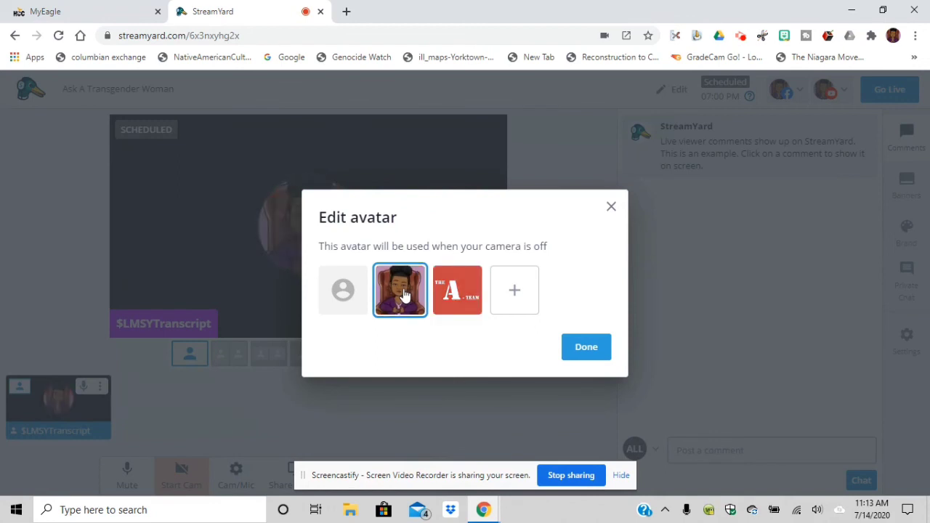
pyautogui.click(581, 349)
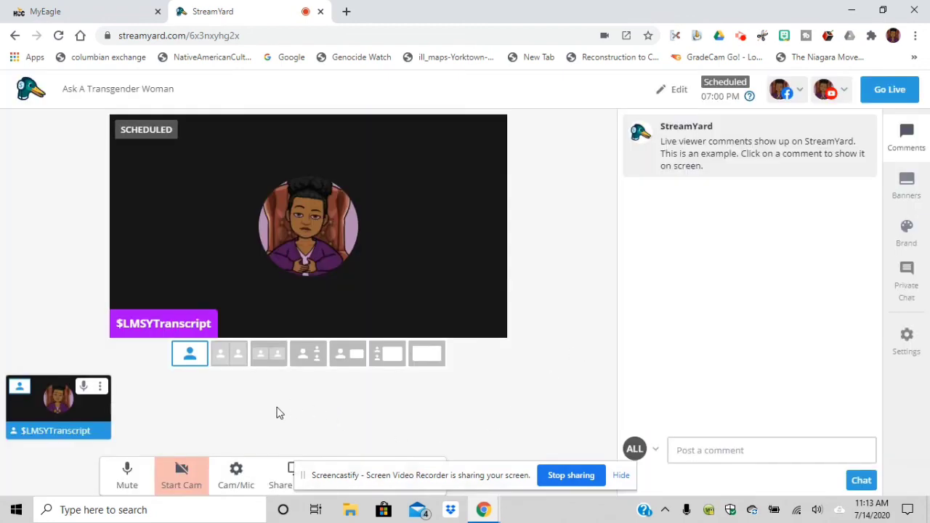